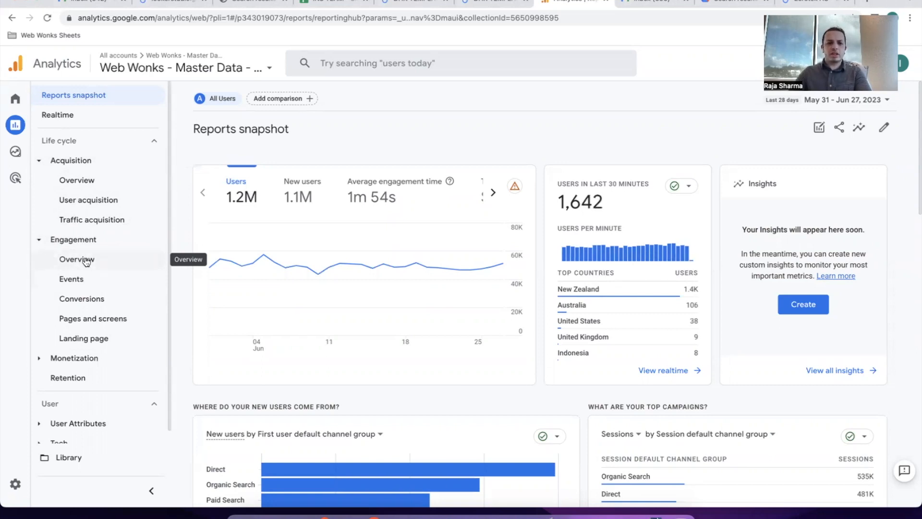
Open Engagement > Events and set Rows per page to 50 to list all 13 events.
left_click(88, 285)
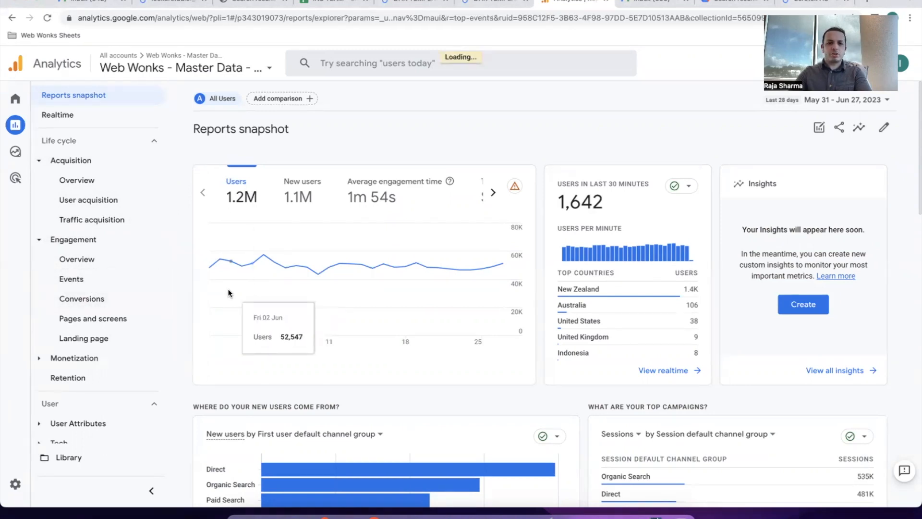
scroll(202, 327, "down", 5)
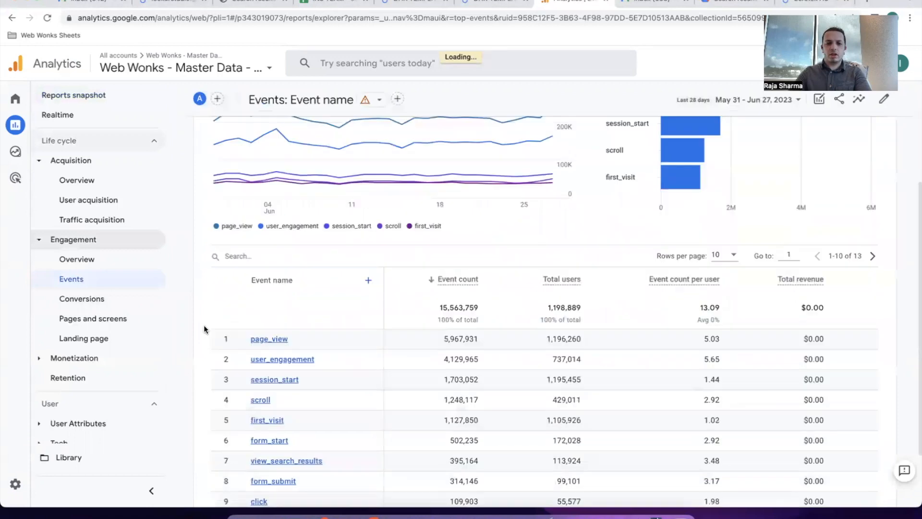
left_click(736, 177)
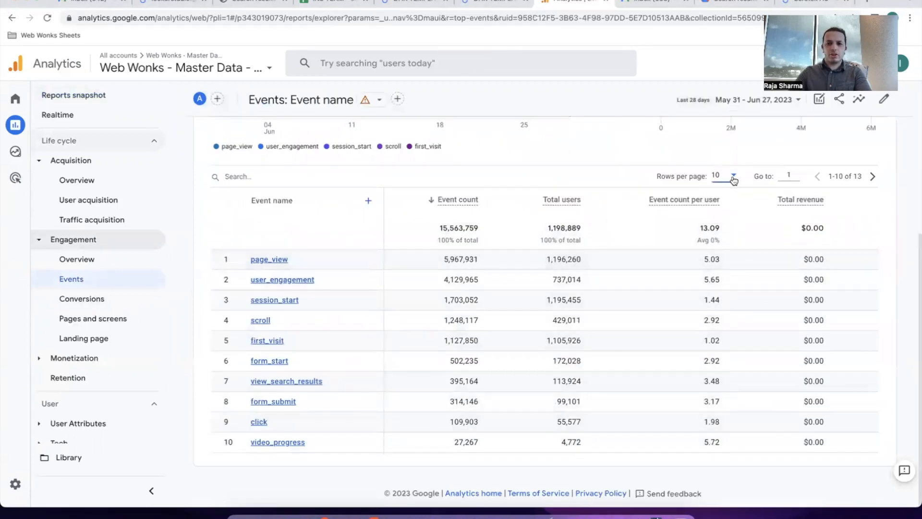
left_click(734, 215)
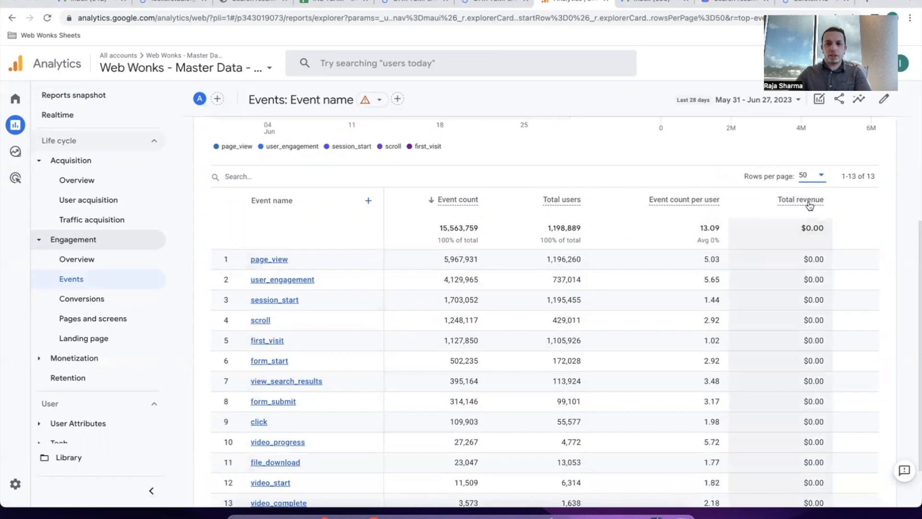
scroll(444, 294, "down", 2)
scroll(444, 294, "down", 1)
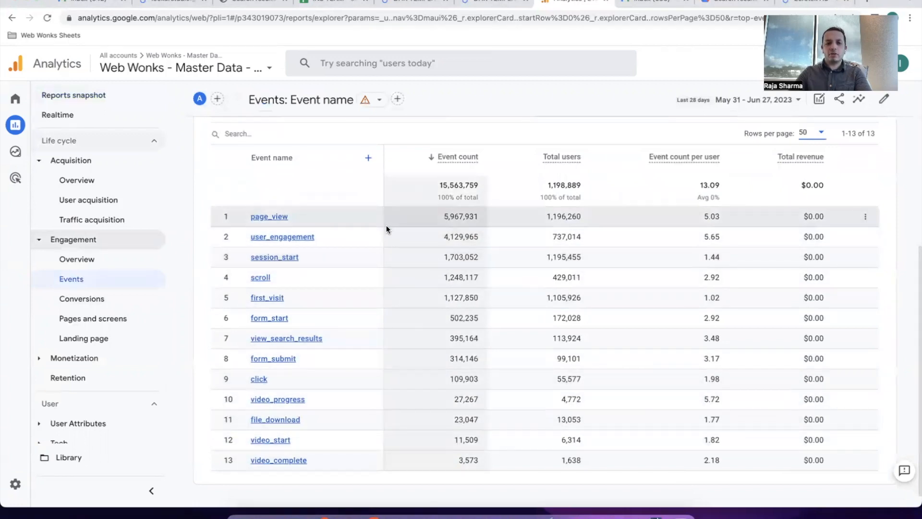
Search the Events table for 'files' so only file_download remains, without adding a dimension.
left_click(268, 134)
type("files")
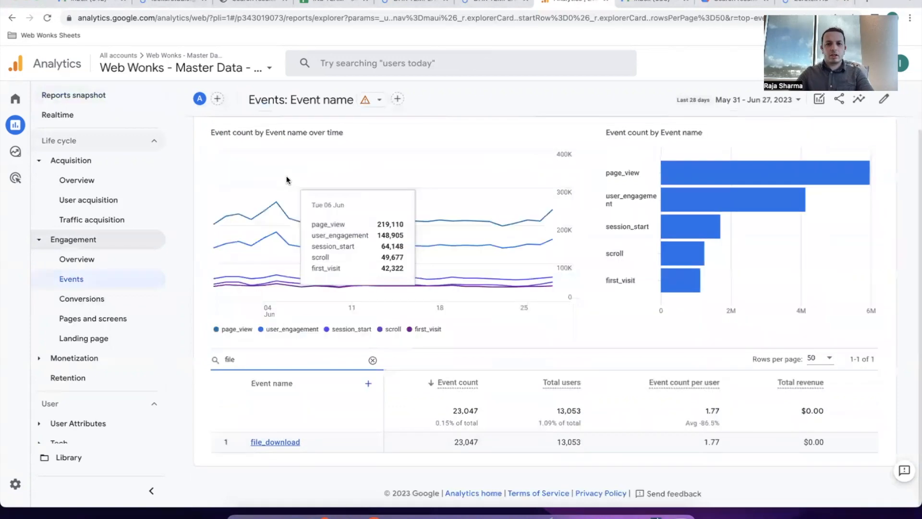
left_click(368, 383)
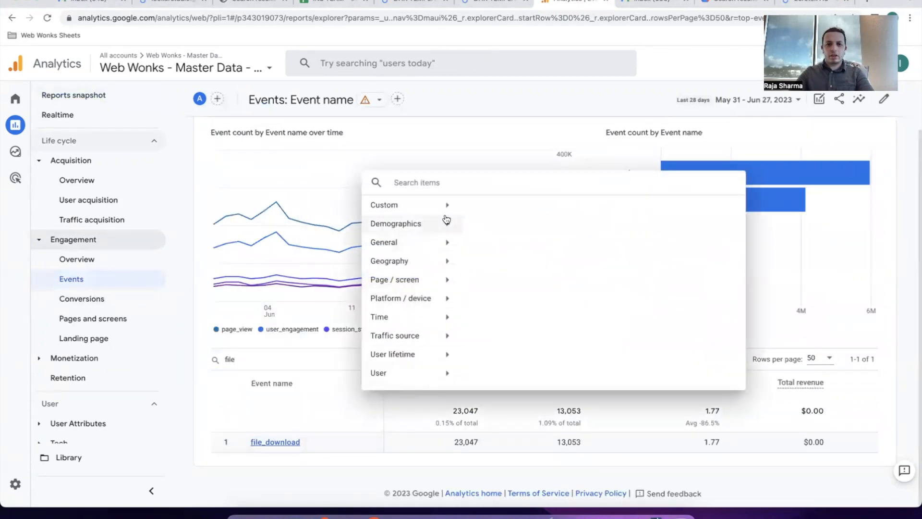
type("file")
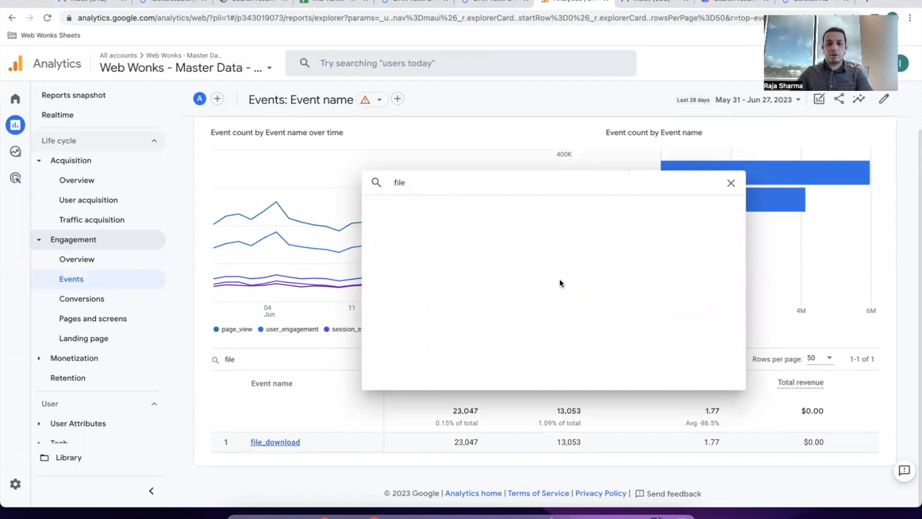
left_click(726, 186)
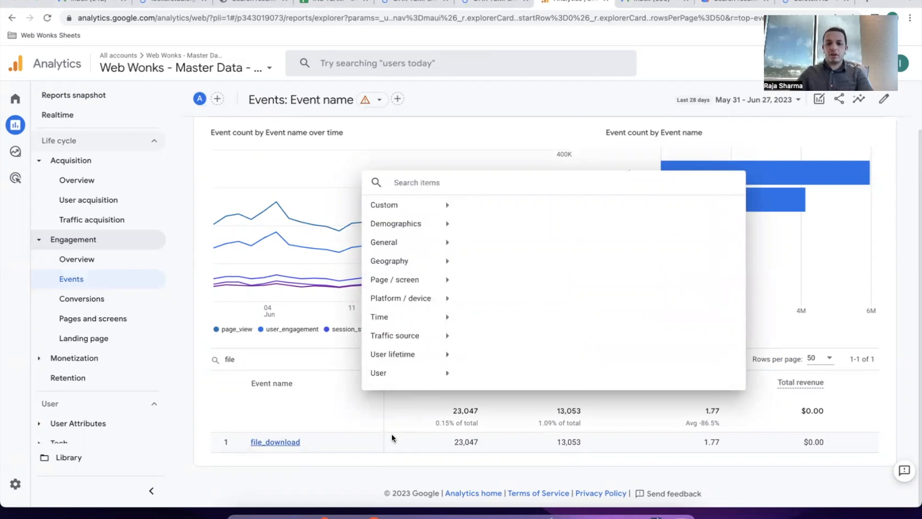
left_click(364, 460)
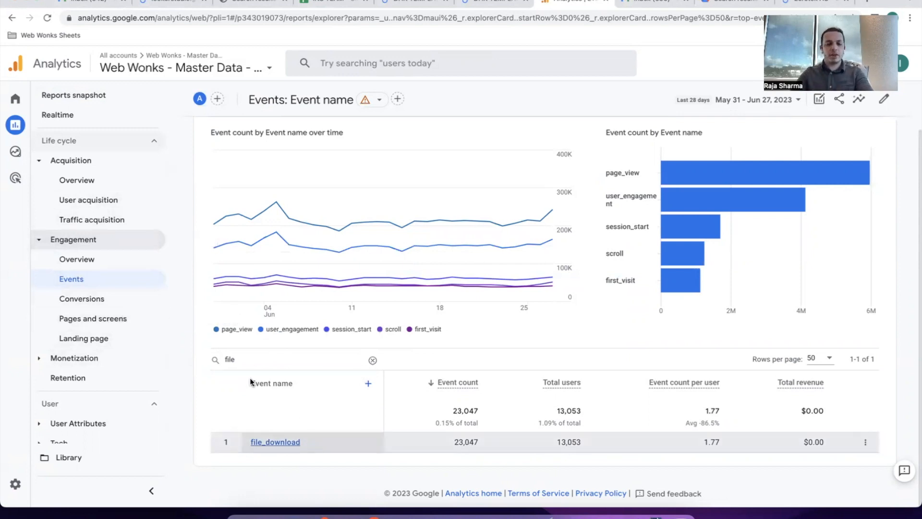
scroll(123, 358, "down", 1)
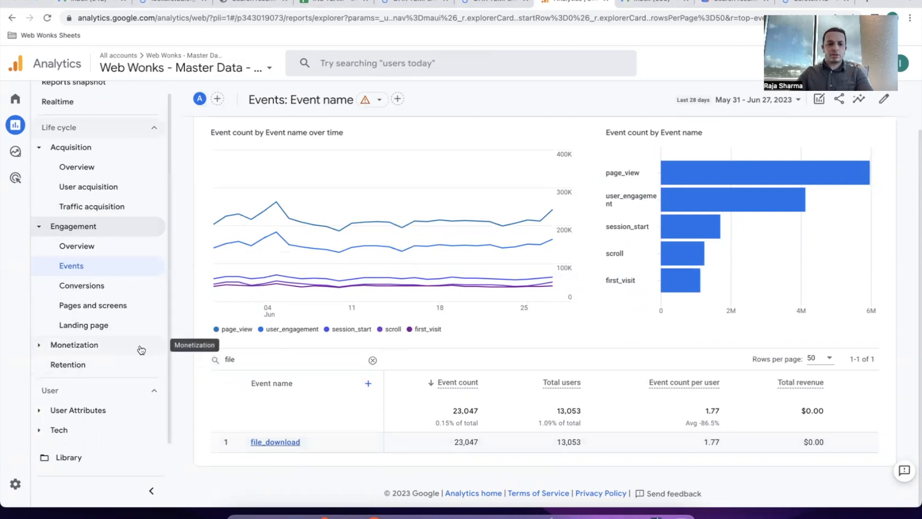
Browse the Library's collections and saved reports, and preview the Create new report options.
left_click(79, 464)
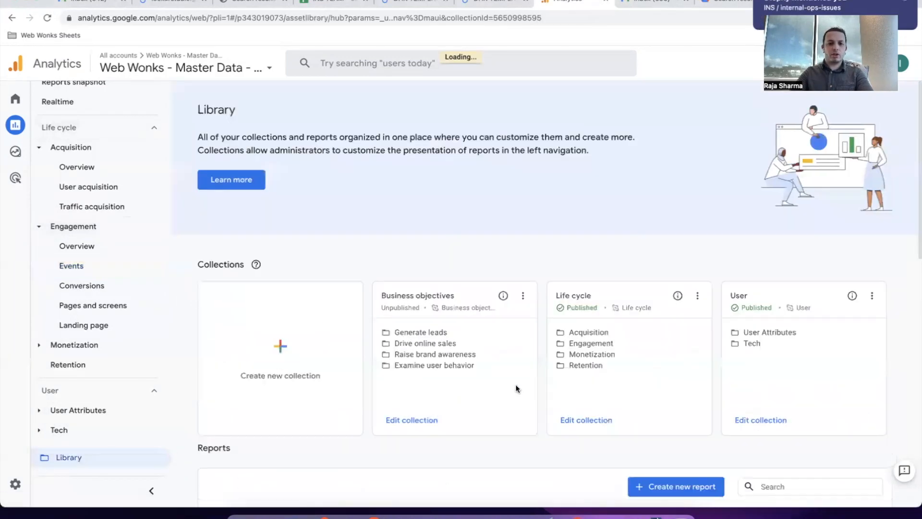
scroll(517, 387, "down", 6)
scroll(519, 389, "down", 1)
scroll(519, 390, "up", 1)
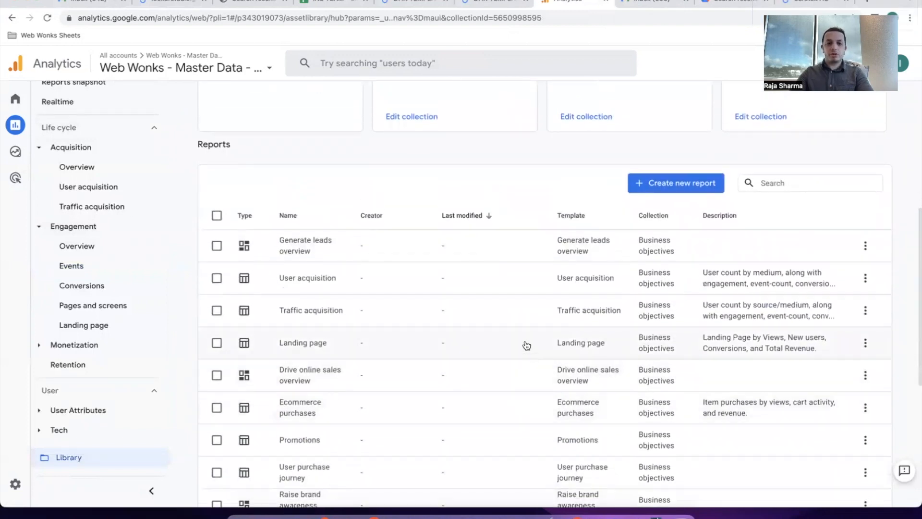
scroll(527, 345, "up", 3)
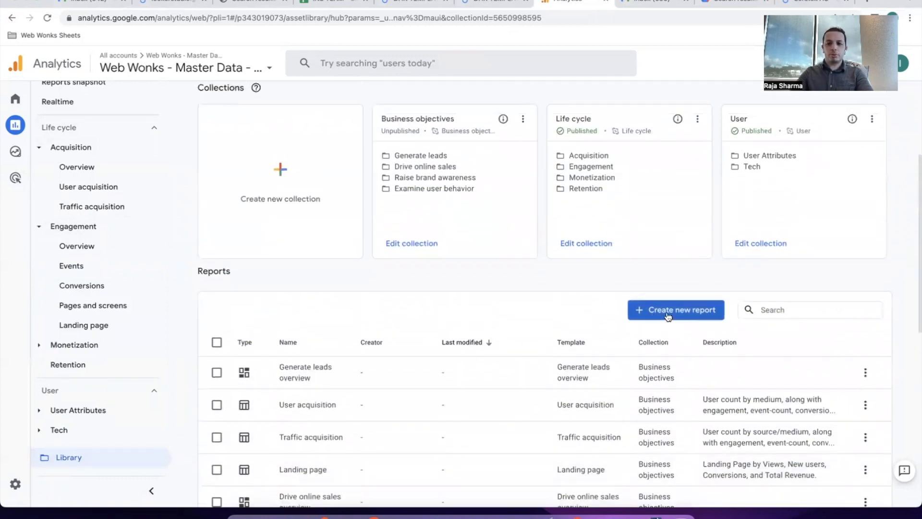
scroll(554, 316, "down", 1)
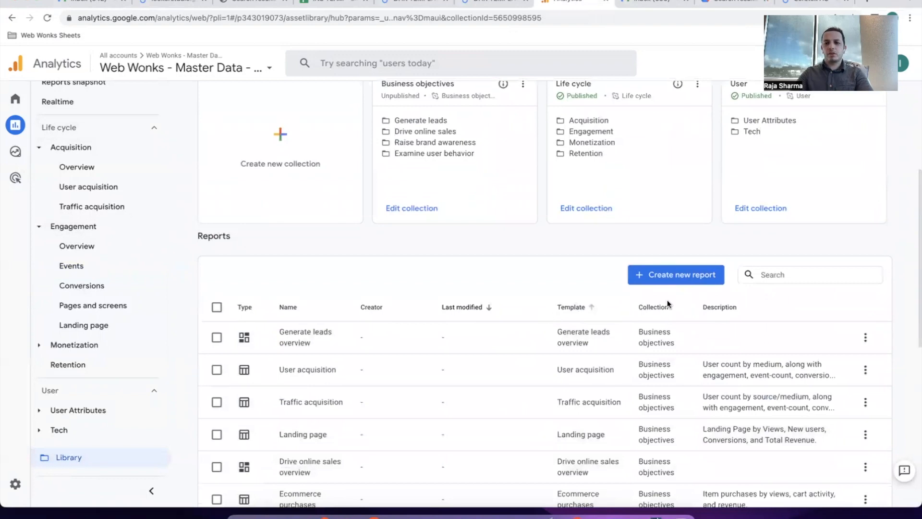
left_click(687, 280)
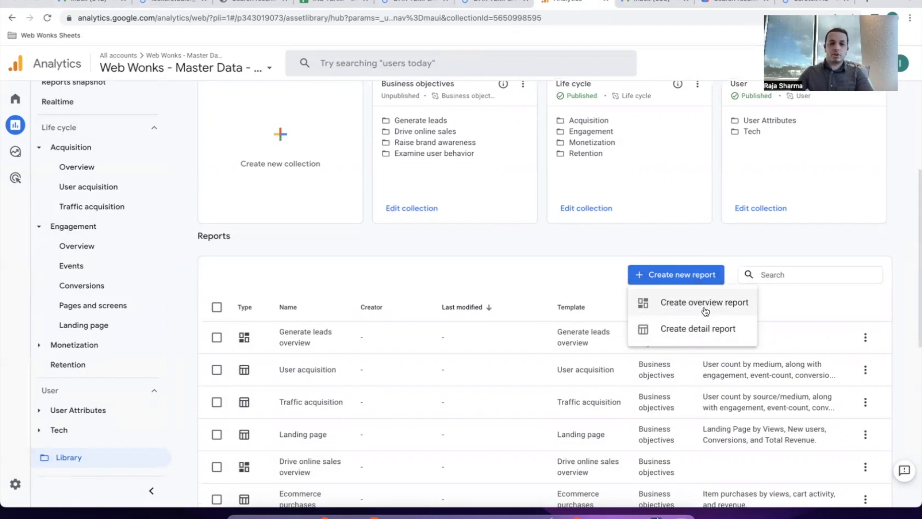
left_click(356, 267)
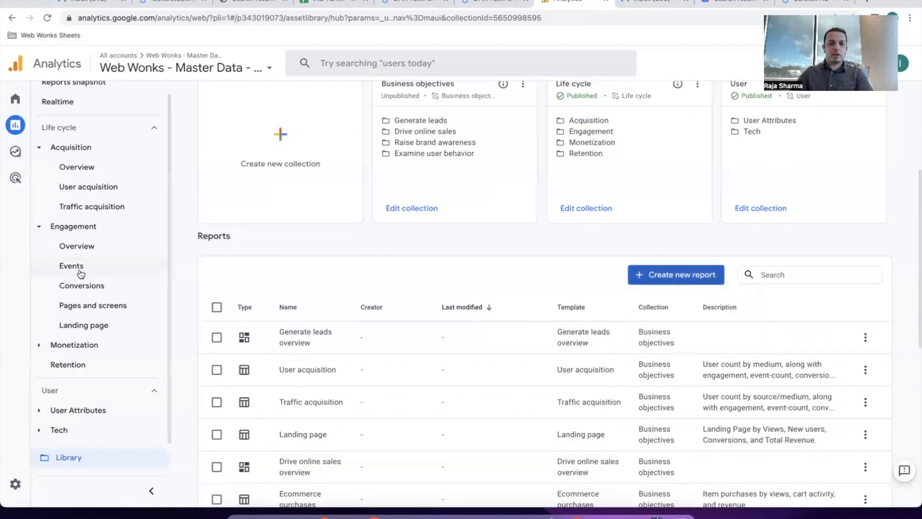
Look over the Engagement overview, return to the Events report, then head to the Library.
left_click(82, 246)
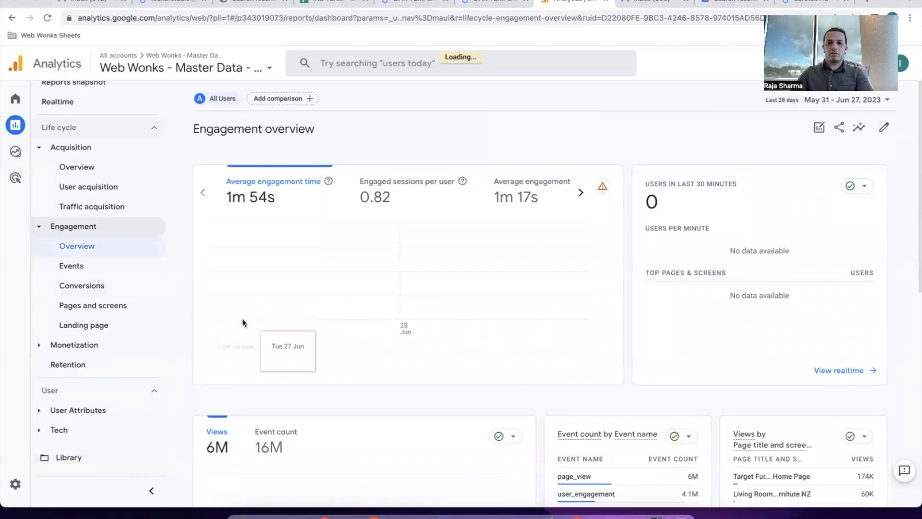
scroll(324, 365, "down", 6)
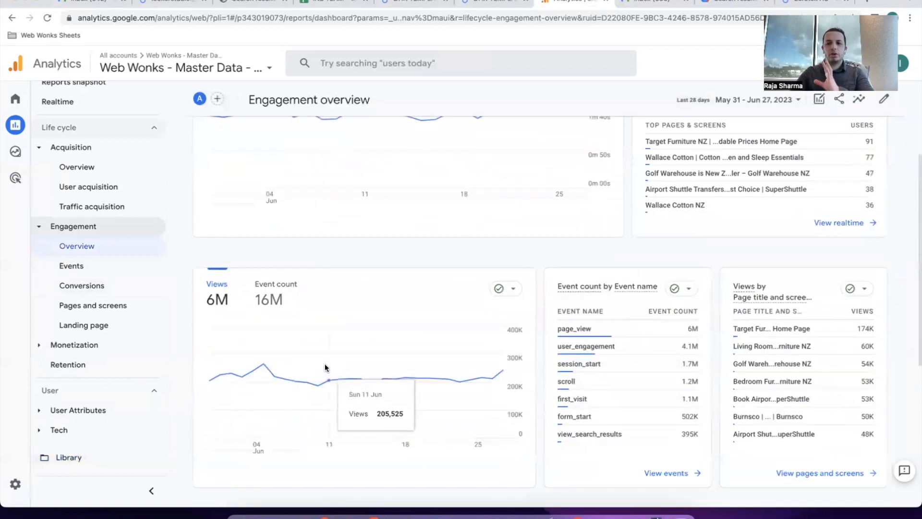
scroll(324, 368, "down", 3)
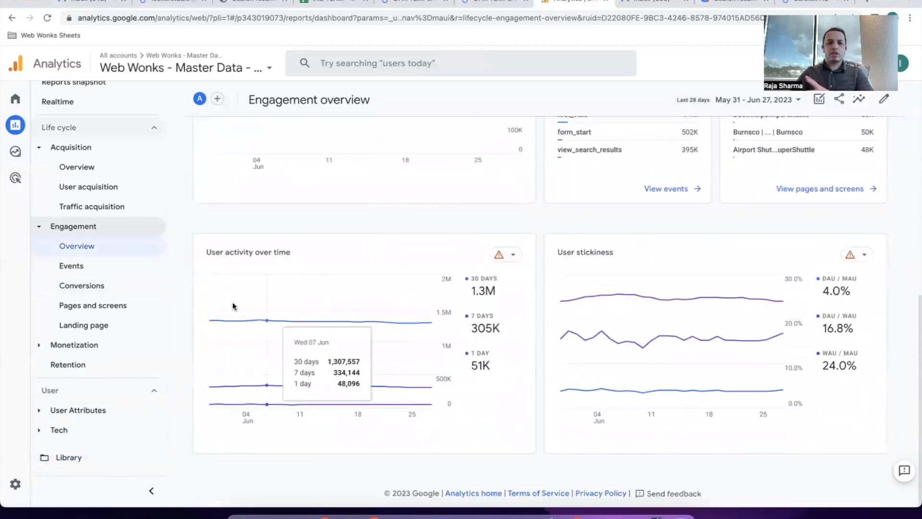
left_click(102, 268)
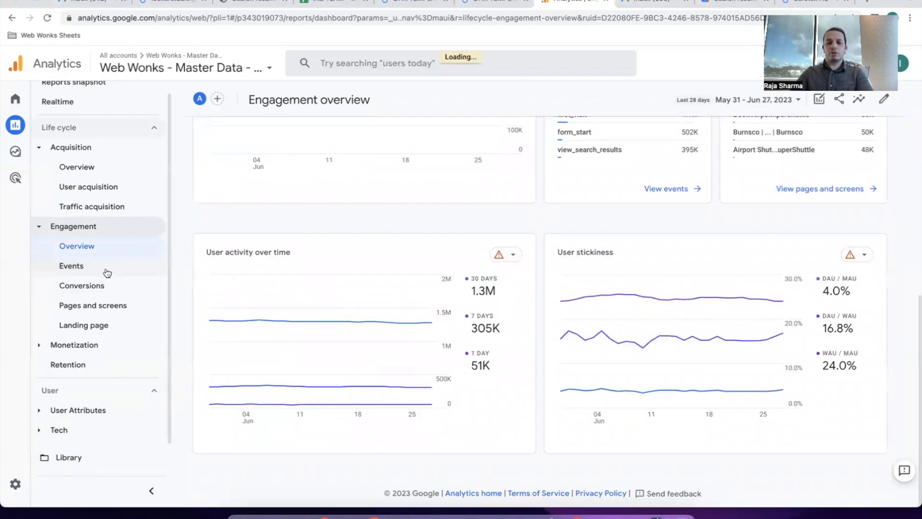
scroll(295, 235, "down", 5)
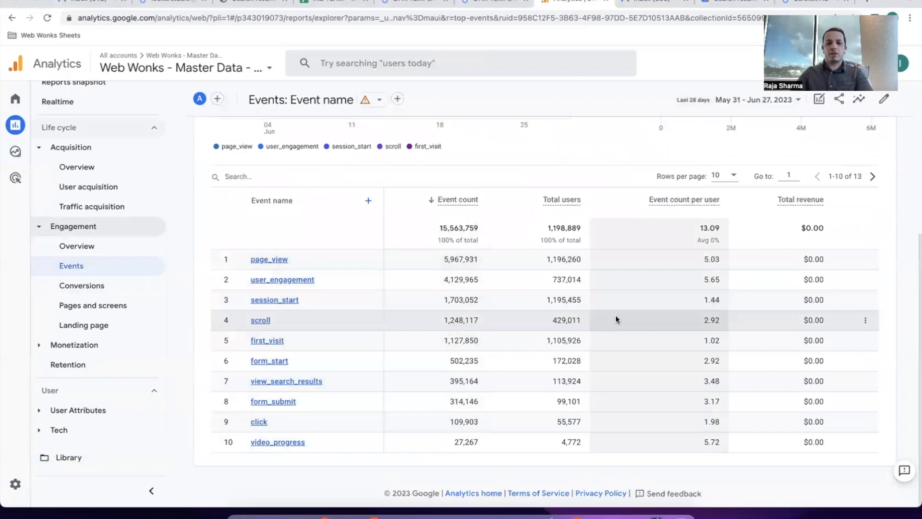
left_click(69, 462)
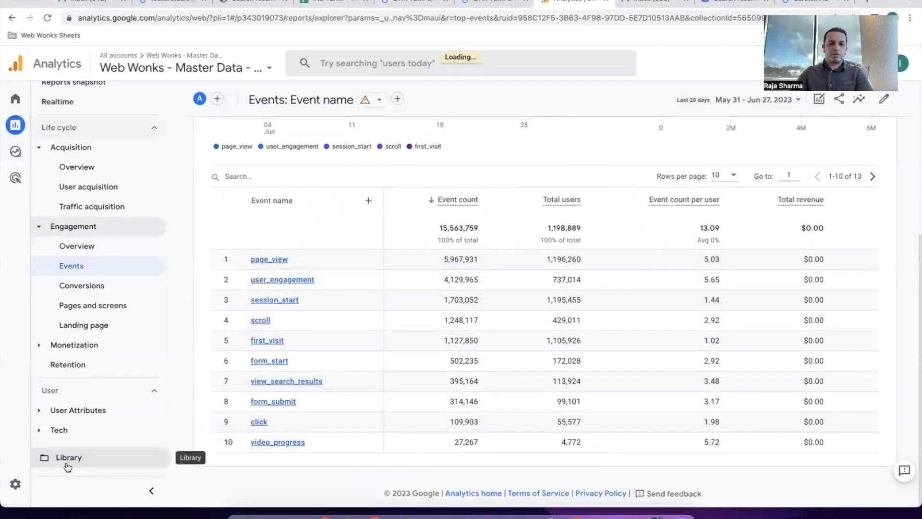
Choose Create new report > Create detail report and start from the Blank template.
scroll(445, 386, "down", 1)
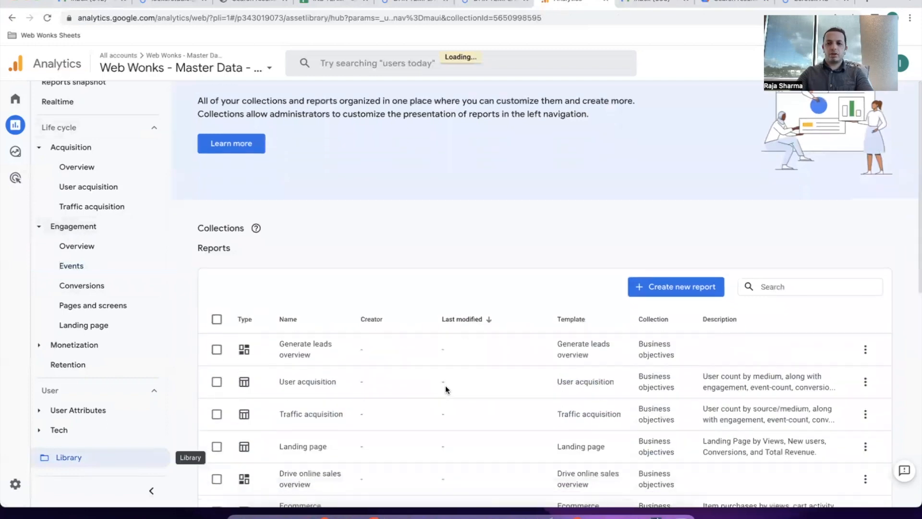
scroll(664, 324, "down", 4)
left_click(692, 265)
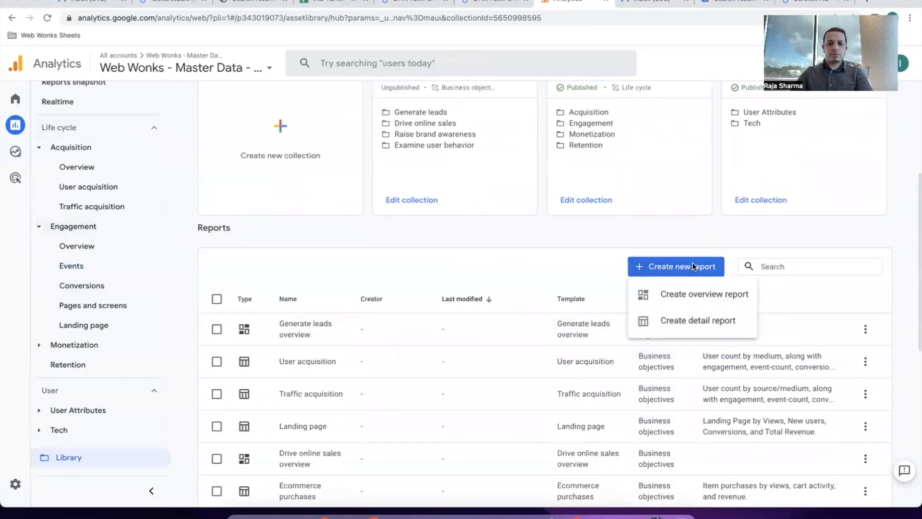
left_click(704, 321)
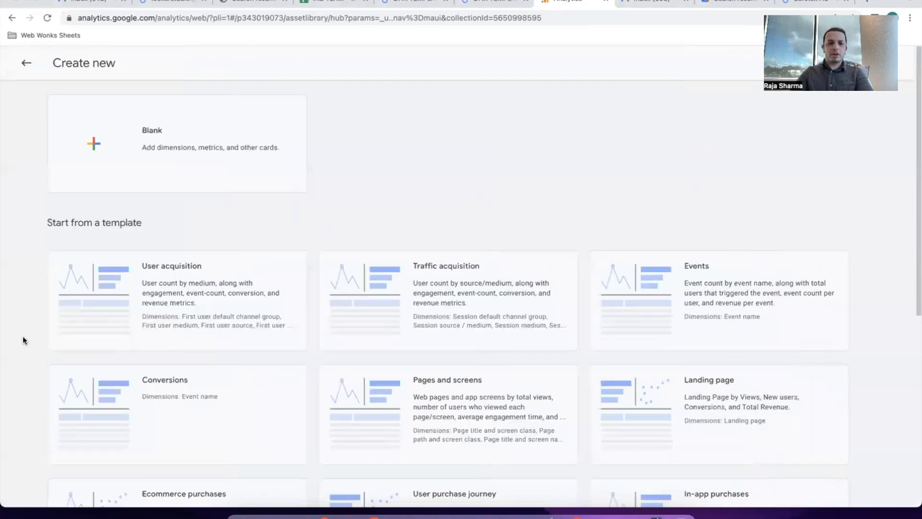
scroll(41, 334, "down", 3)
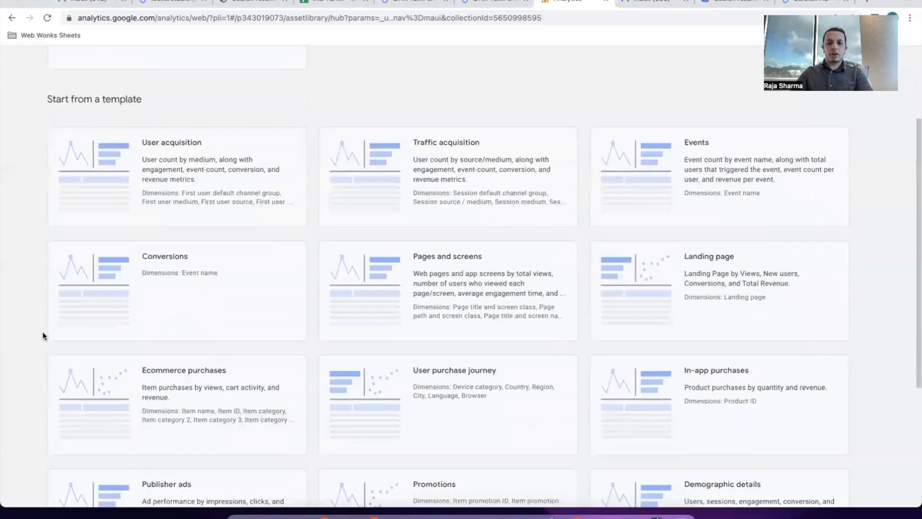
scroll(202, 384, "down", 2)
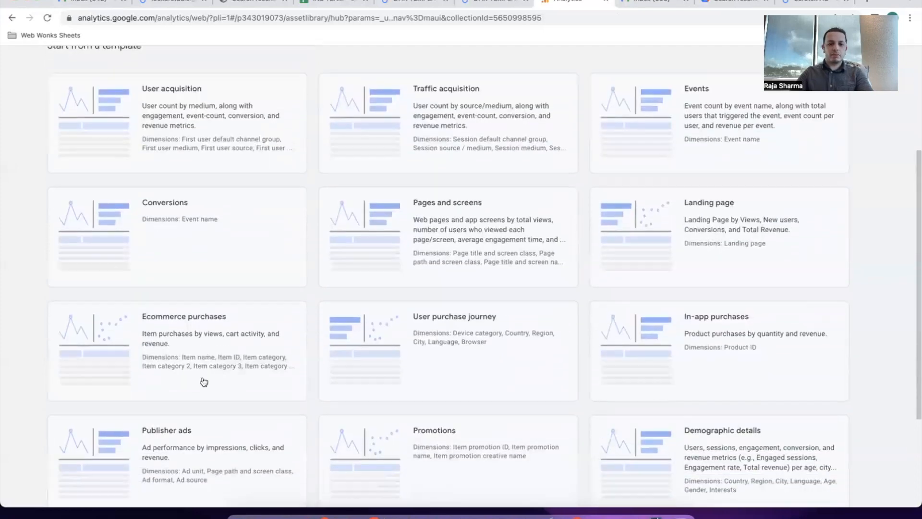
scroll(204, 381, "up", 5)
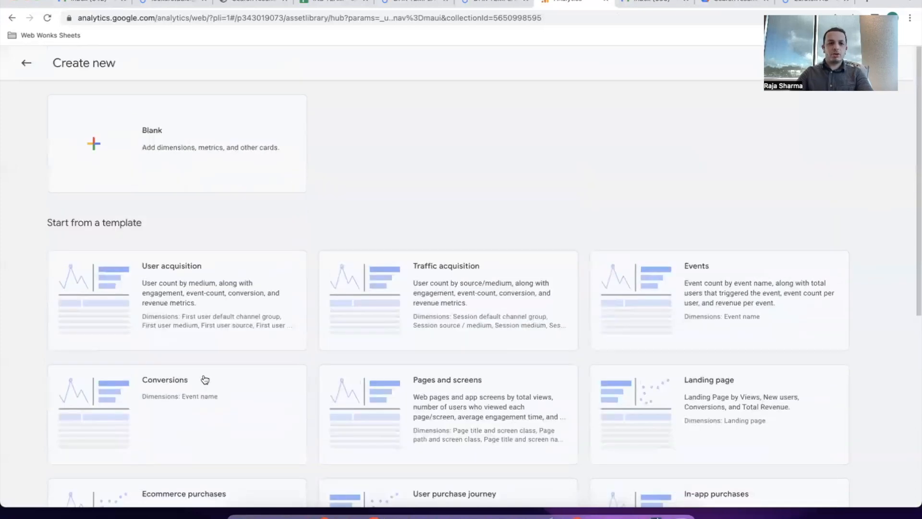
left_click(185, 148)
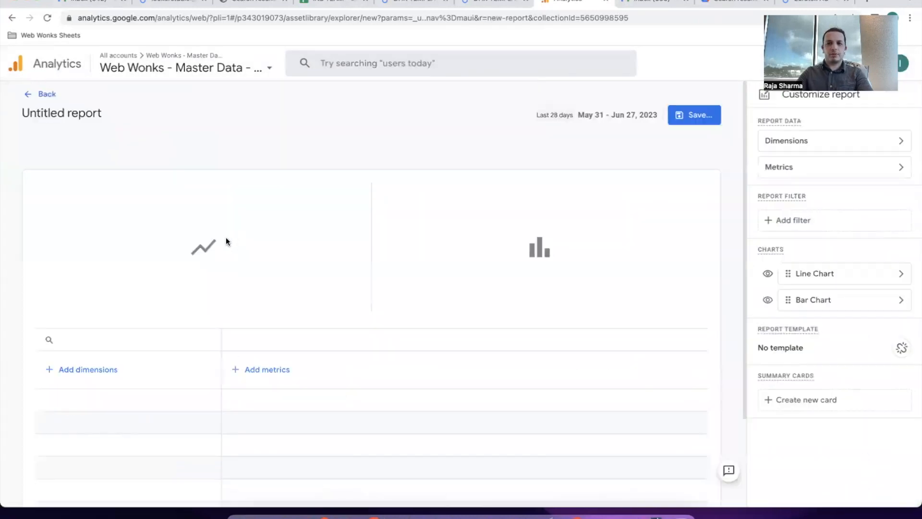
Search dimensions for 'file', add File name, and apply it to the new report.
scroll(223, 296, "down", 1)
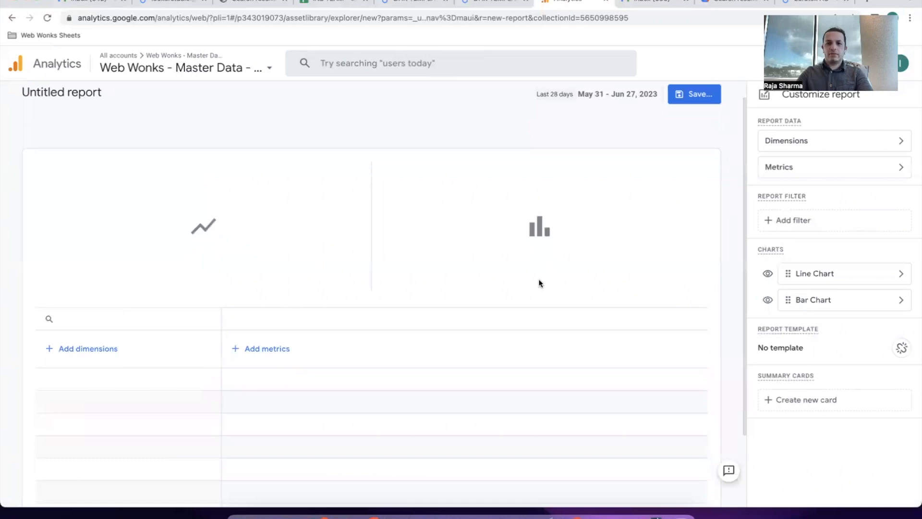
scroll(418, 318, "up", 1)
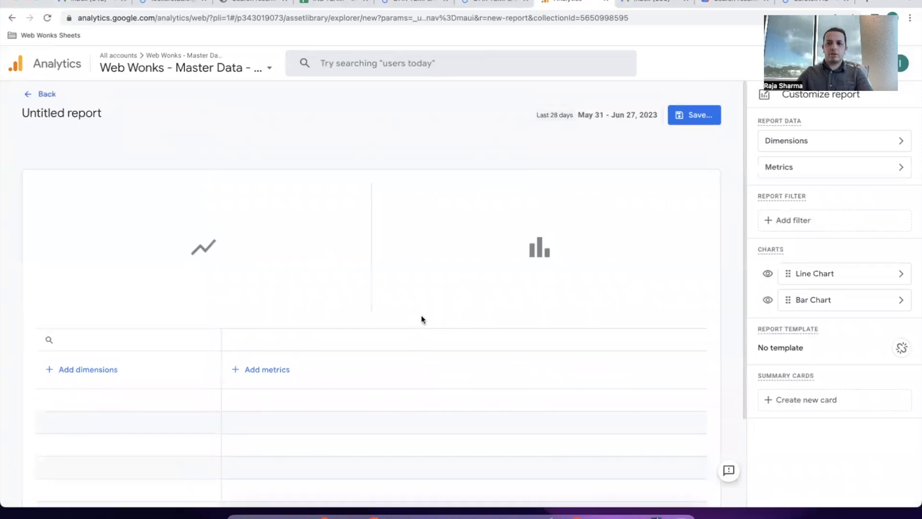
left_click(855, 144)
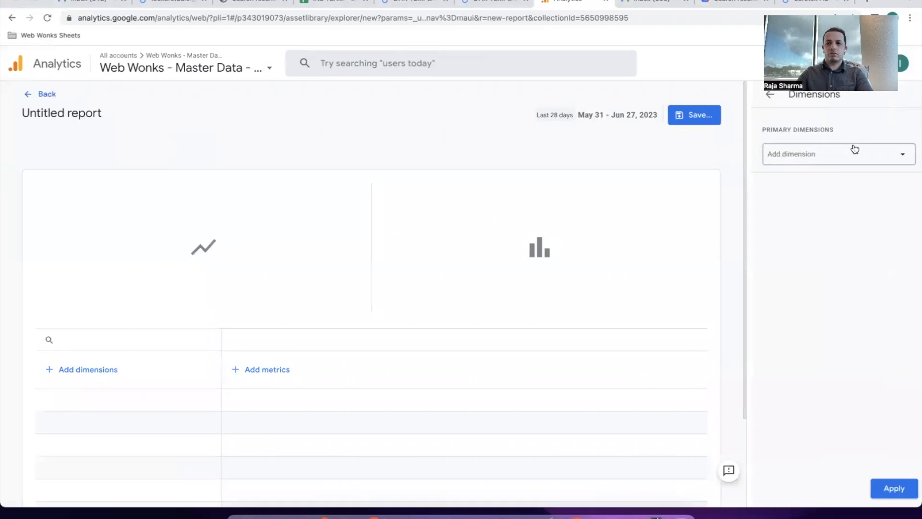
left_click(807, 159)
type("file")
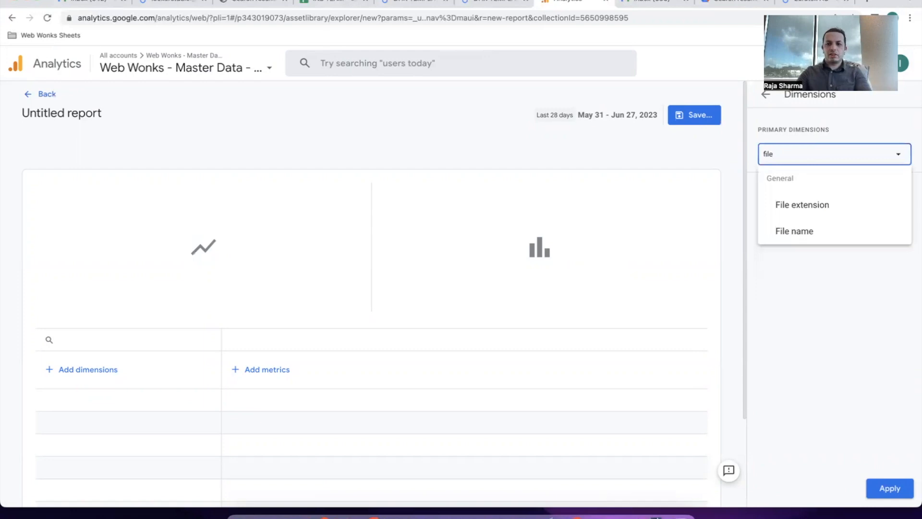
left_click(801, 231)
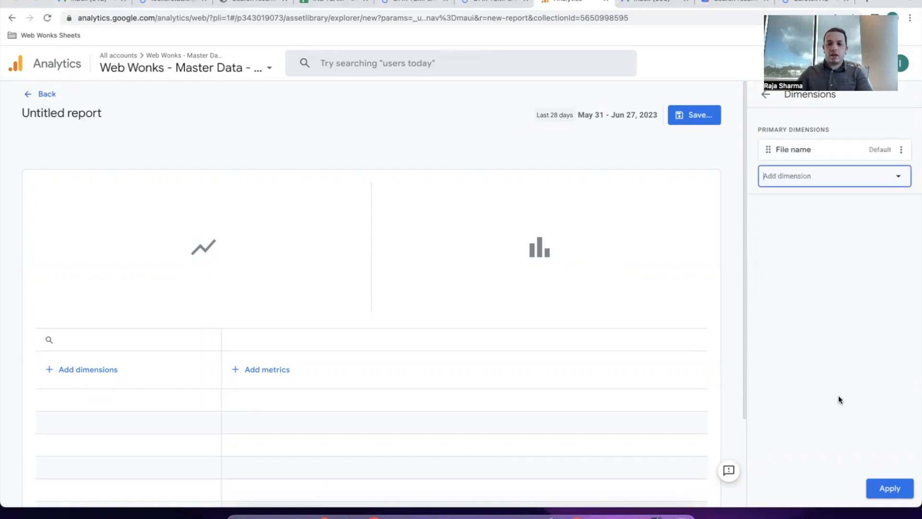
left_click(888, 488)
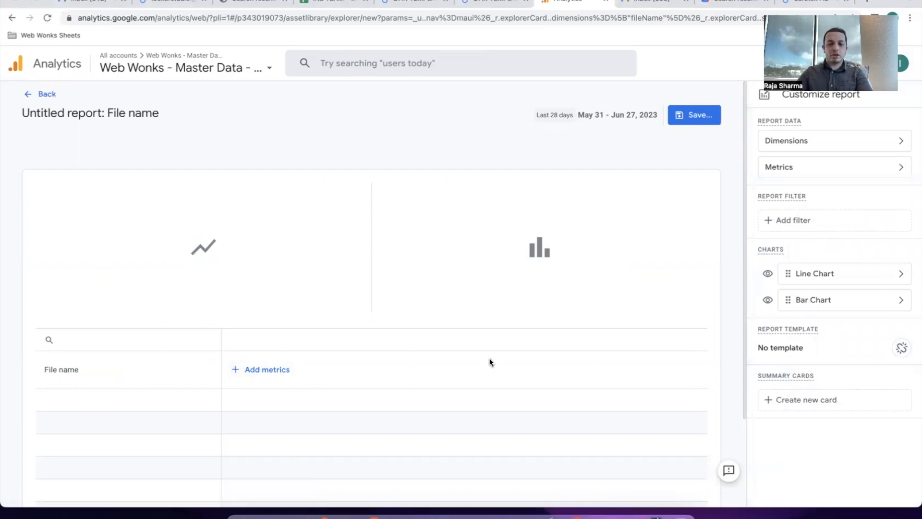
Search metrics for 'event' and apply Event count as the report's metric.
left_click(804, 173)
left_click(807, 160)
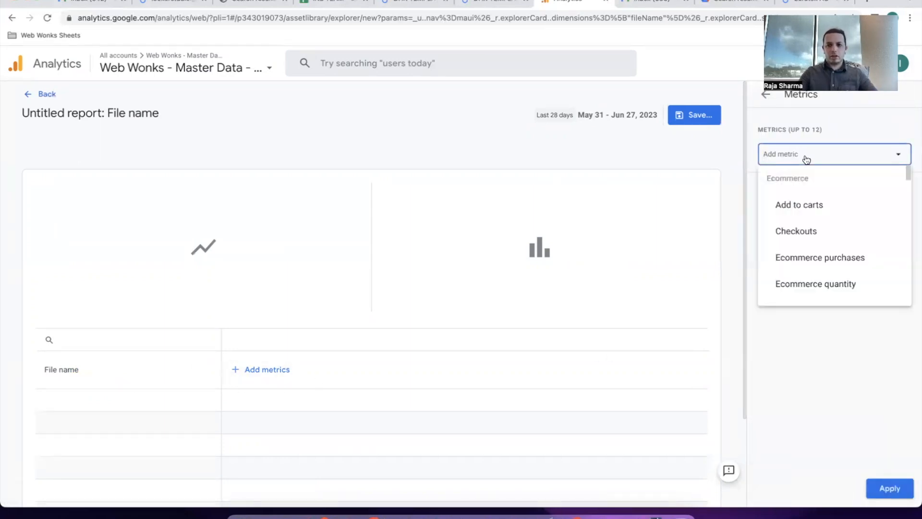
type("event")
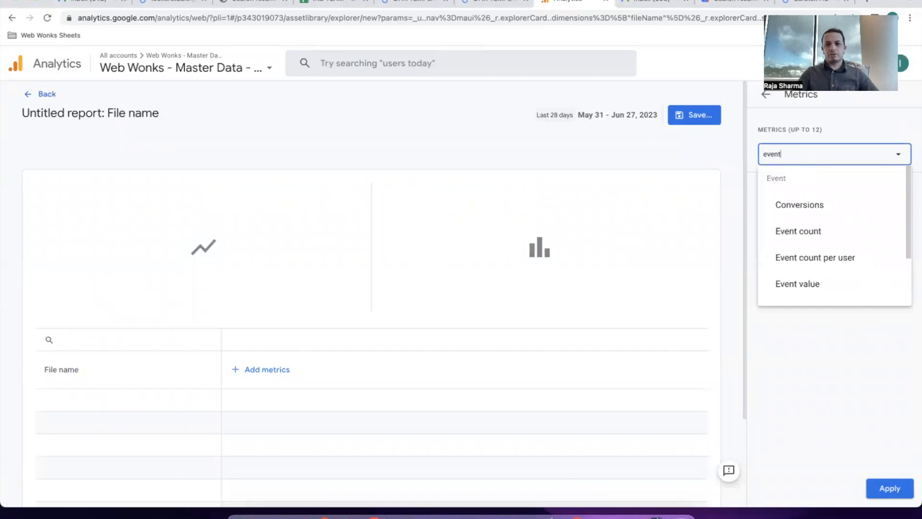
left_click(791, 231)
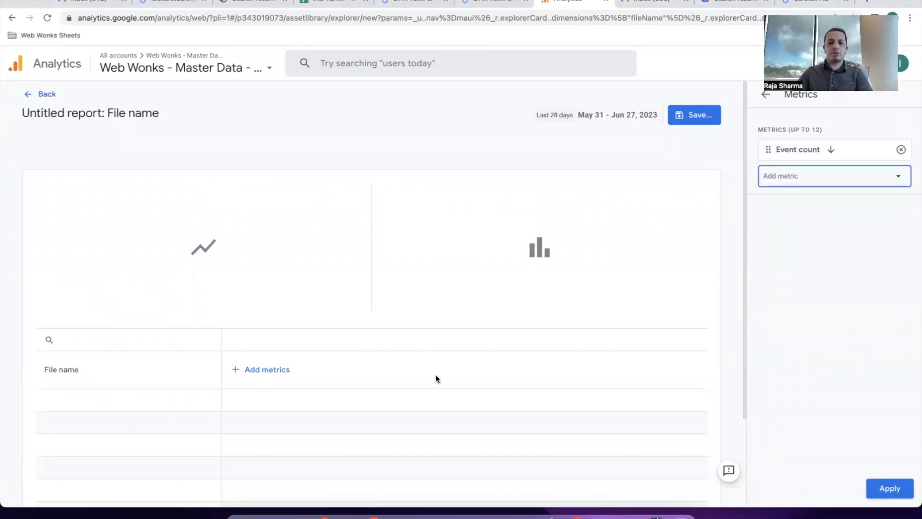
left_click(890, 488)
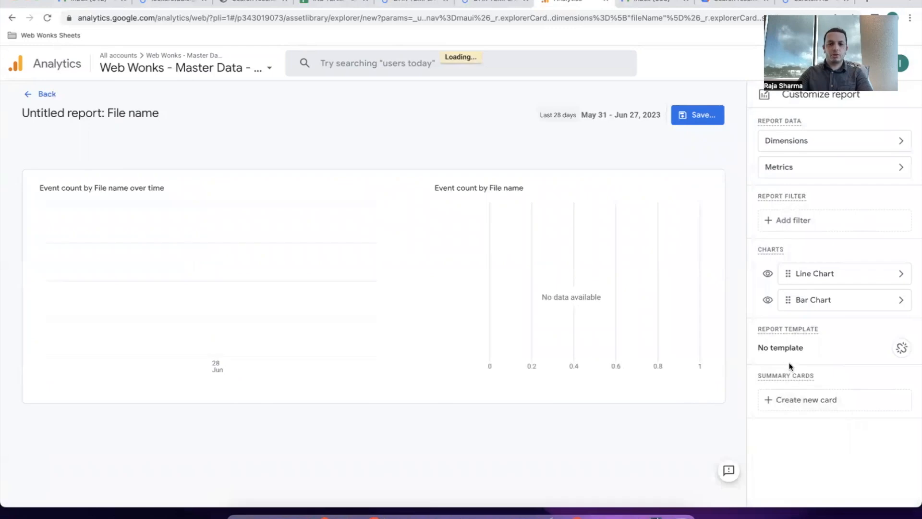
scroll(640, 405, "down", 5)
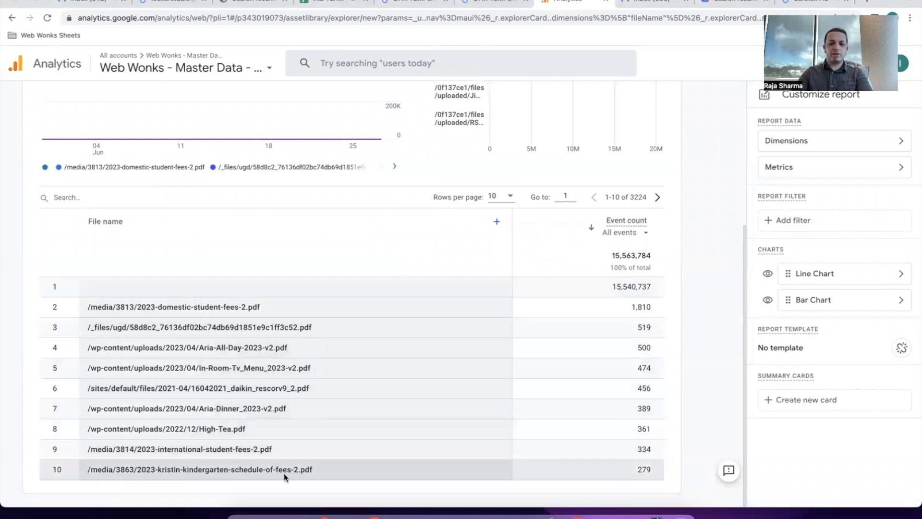
scroll(477, 439, "up", 5)
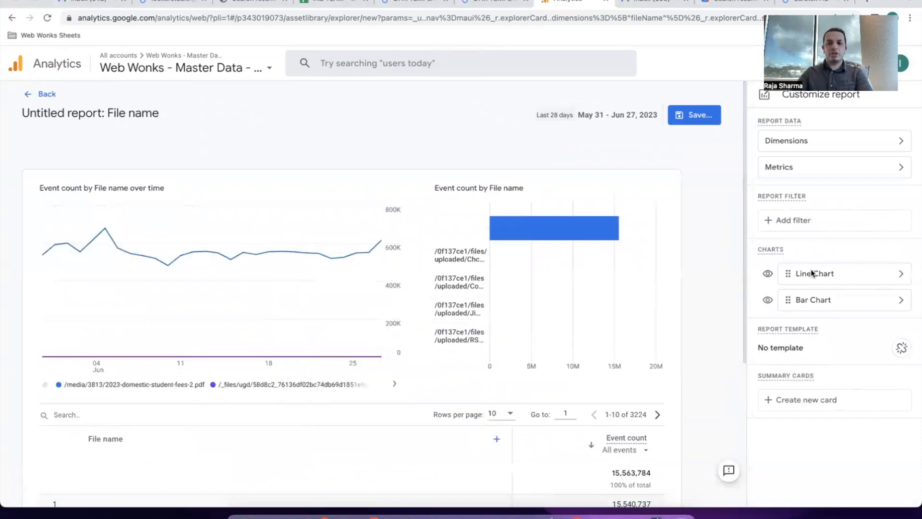
left_click(897, 273)
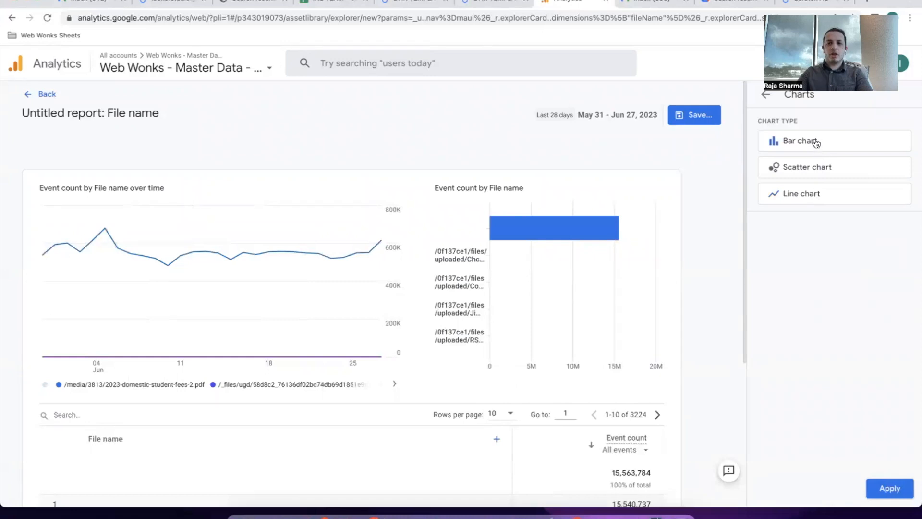
left_click(891, 486)
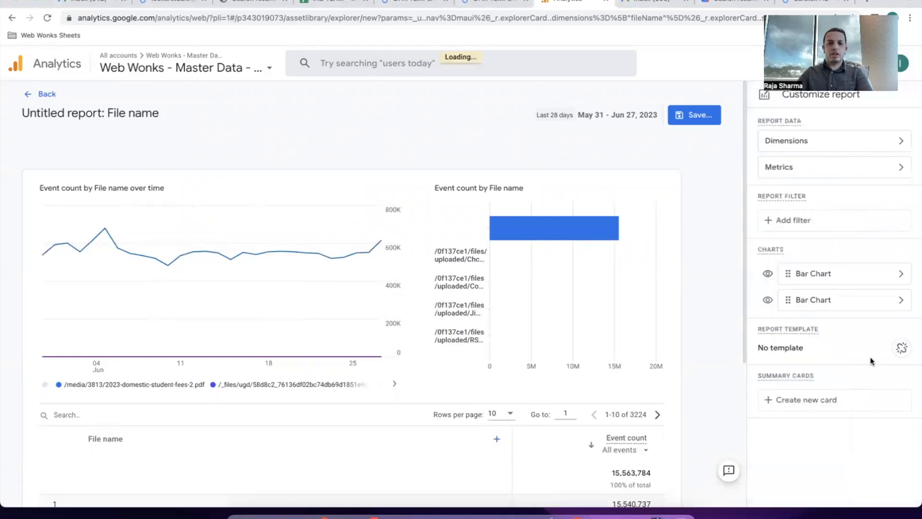
left_click(897, 273)
left_click(832, 198)
left_click(890, 488)
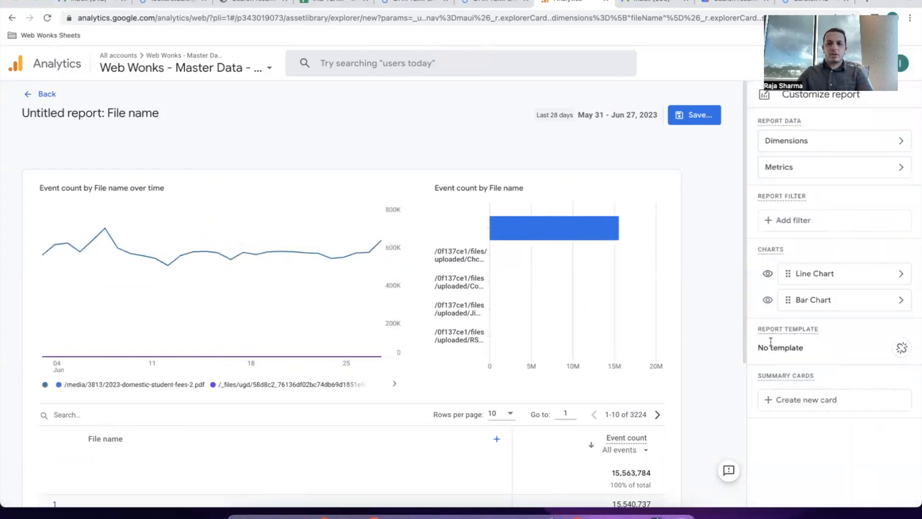
left_click(700, 118)
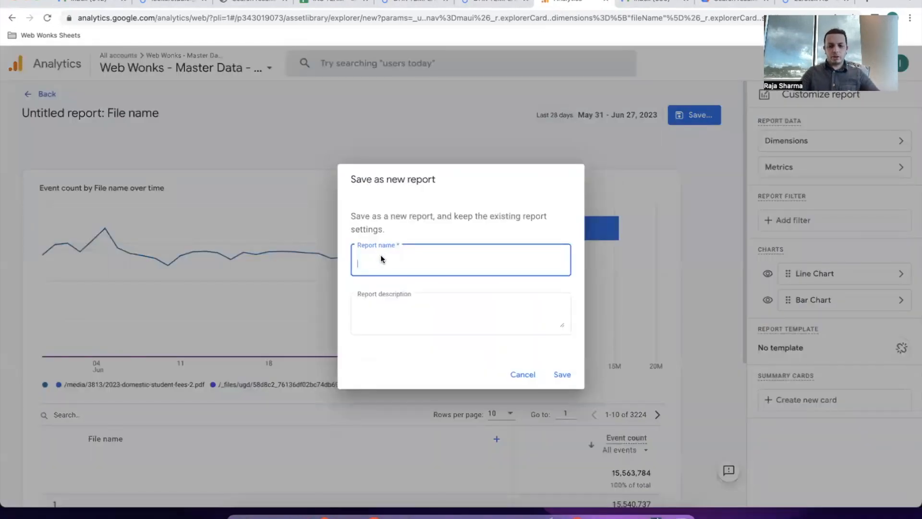
Save the report as 'File Download', correcting a mistyped name, then go back to the Library.
type("File Dowmlpoa")
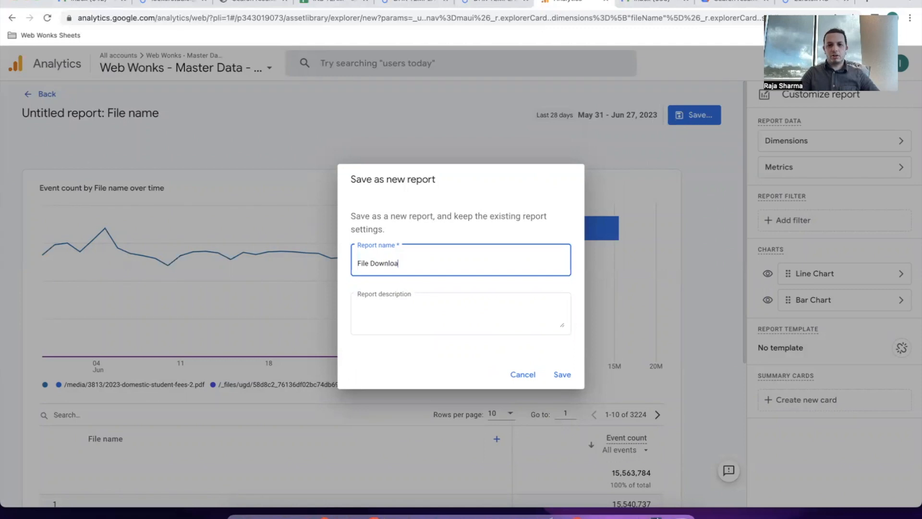
type("ds")
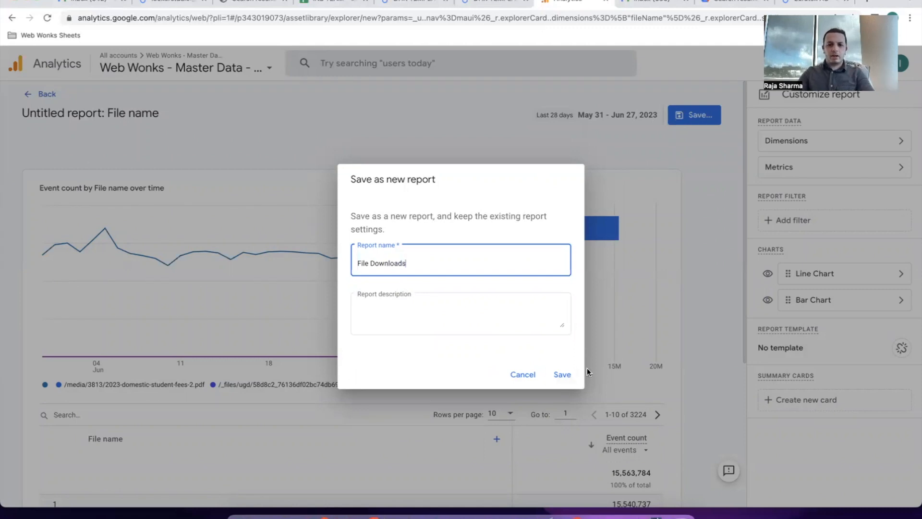
left_click(563, 376)
left_click(691, 116)
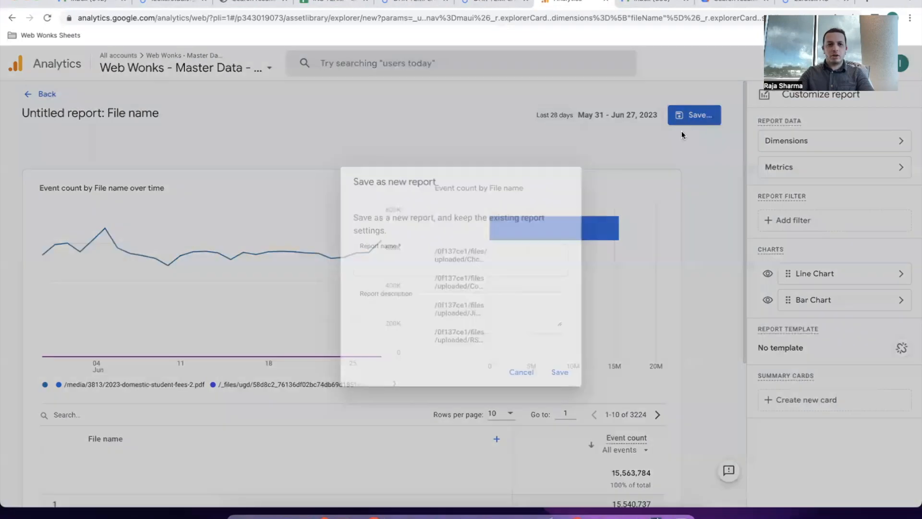
type("Files")
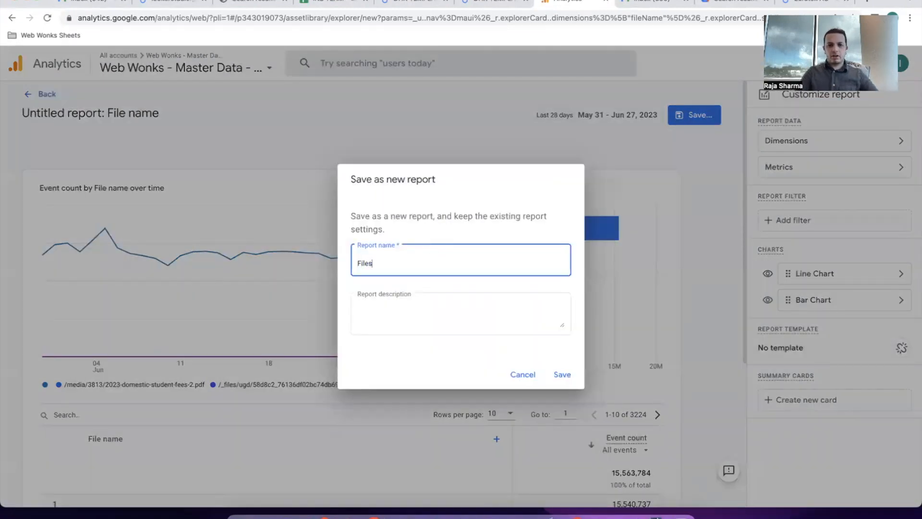
key("BackSpace")
type("ownload")
left_click(562, 374)
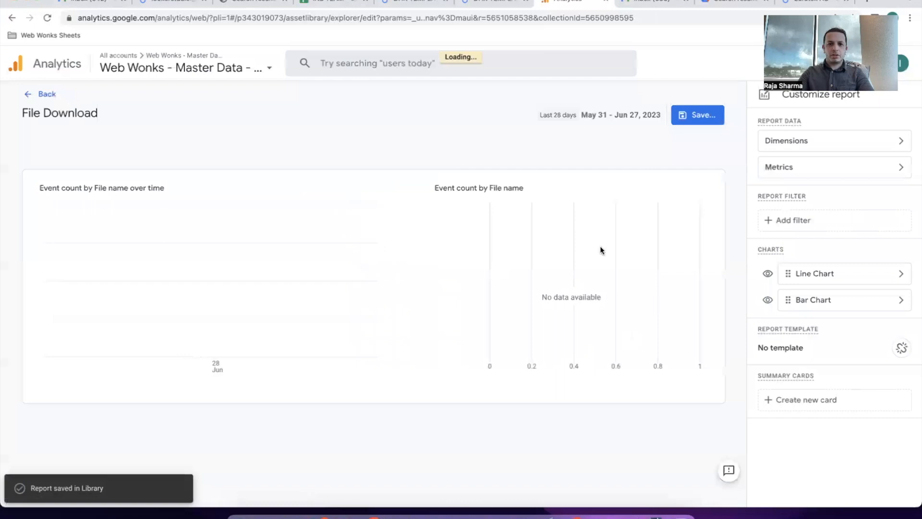
left_click(53, 94)
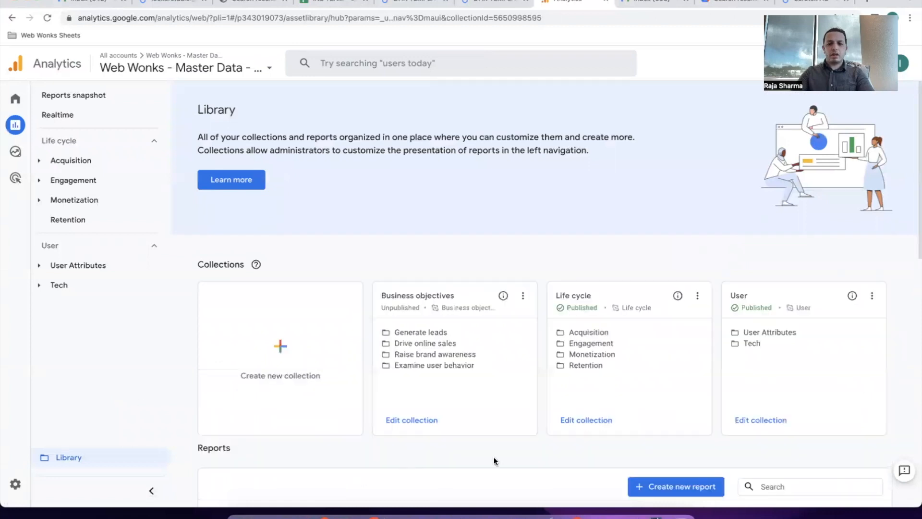
Choose Edit from the Life cycle collection card's menu to customise it.
scroll(494, 457, "down", 6)
scroll(496, 462, "up", 5)
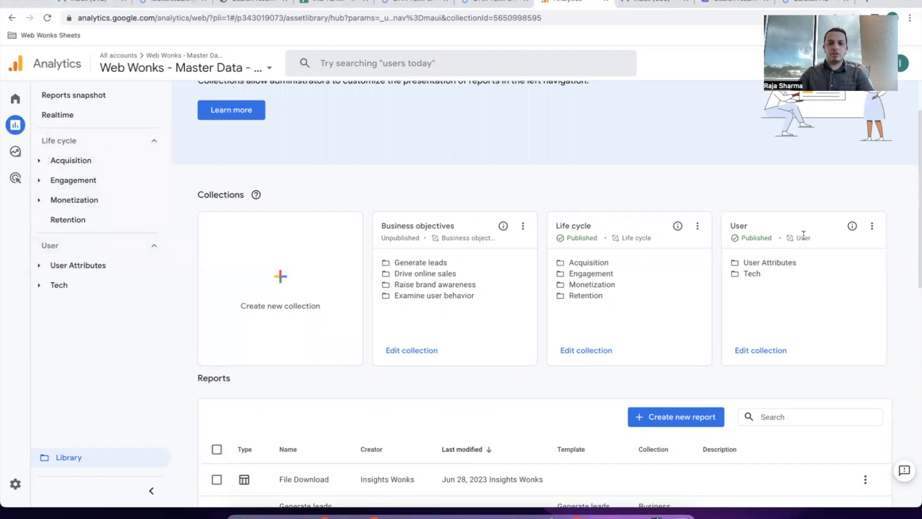
left_click(86, 182)
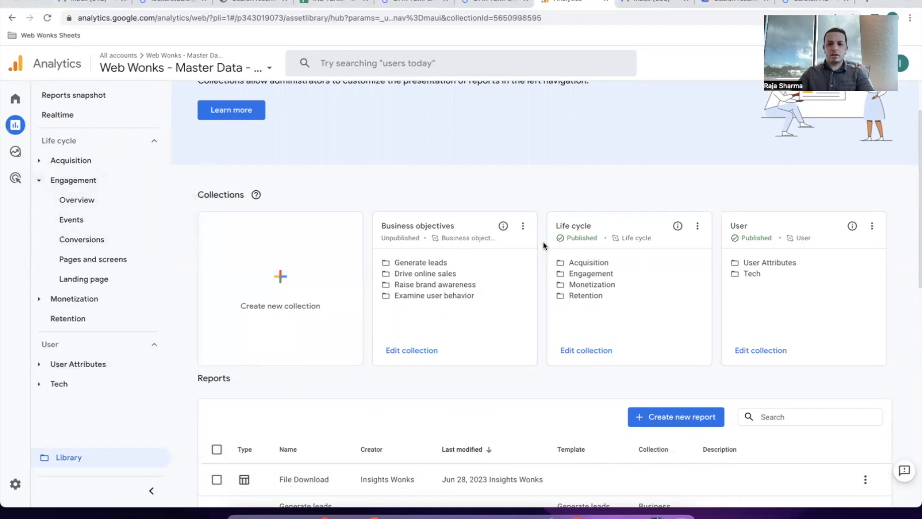
left_click(698, 226)
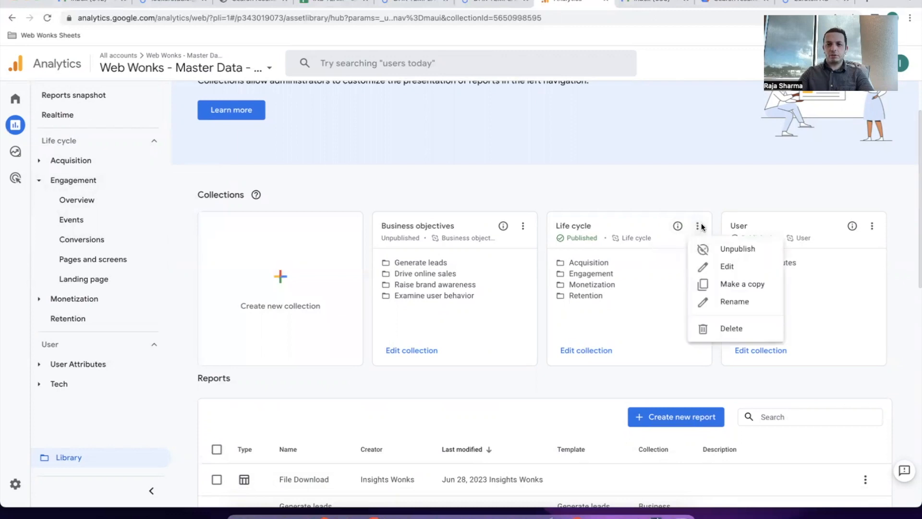
left_click(743, 267)
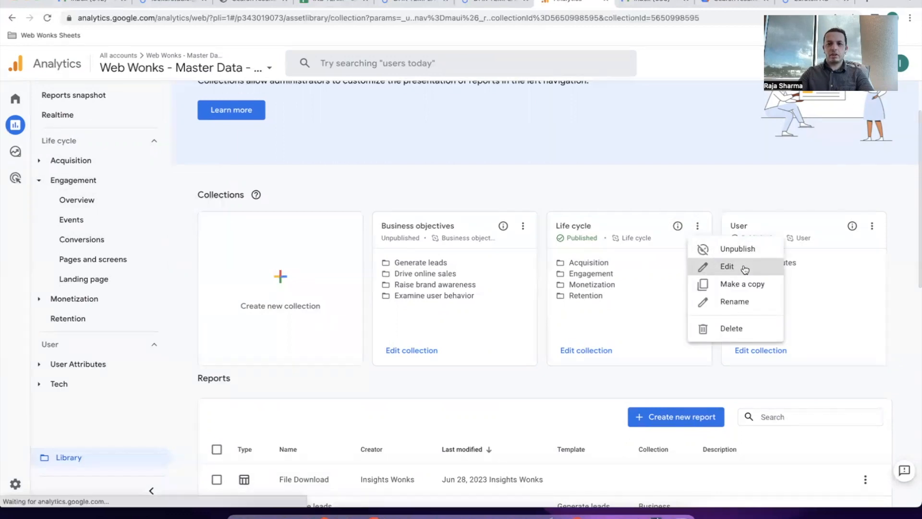
scroll(123, 313, "down", 3)
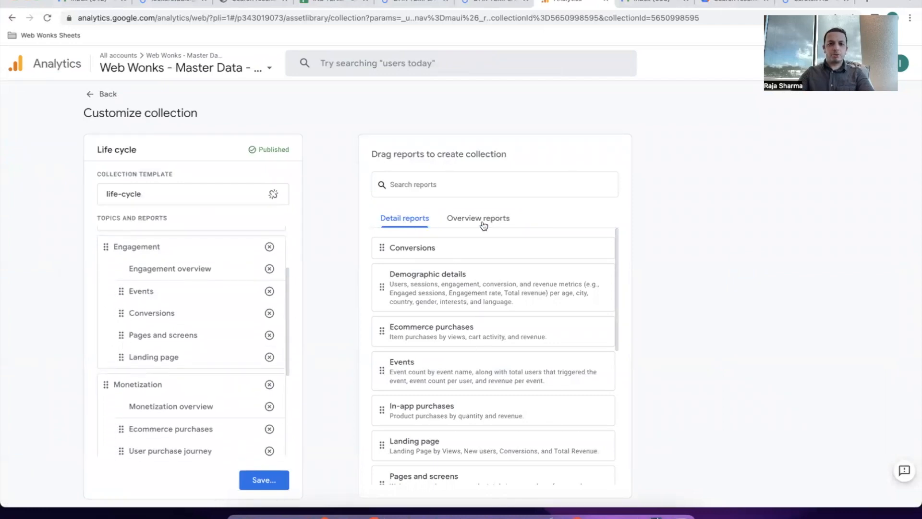
Find the File Download report and place it in Engagement directly below Events.
left_click(468, 190)
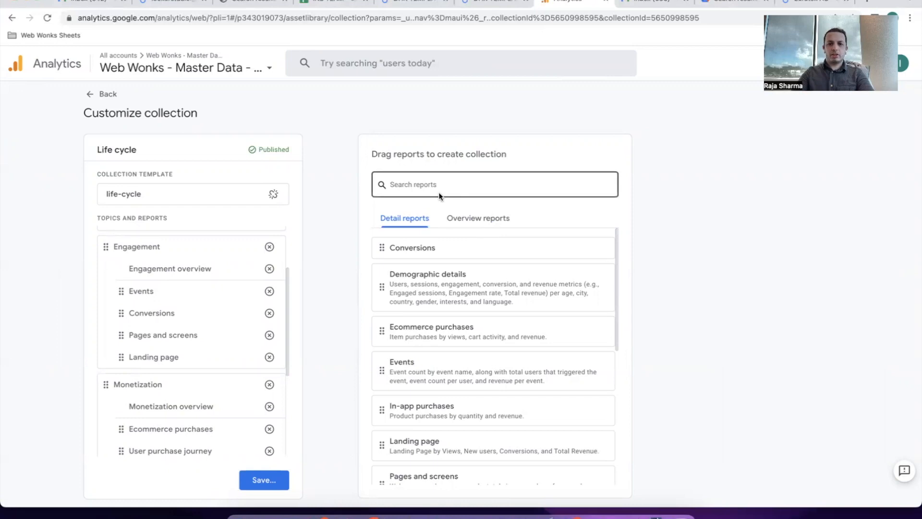
type("File")
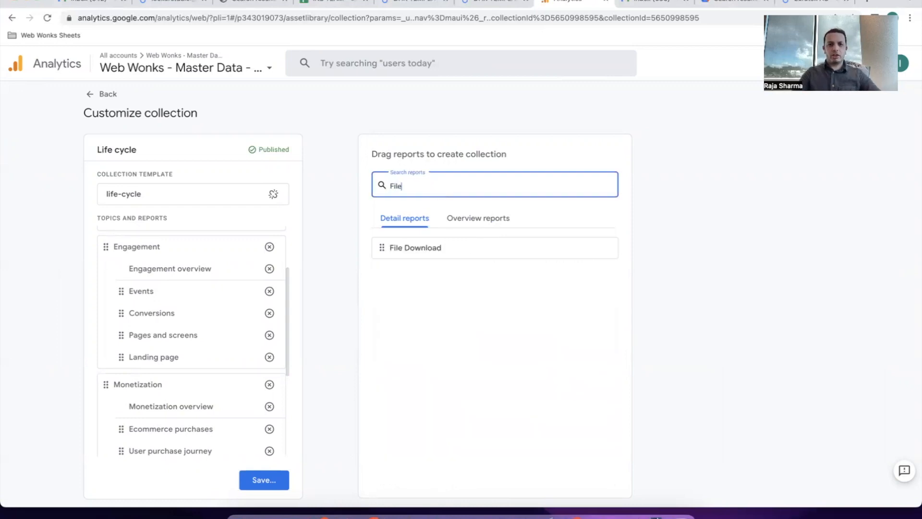
left_click_drag(426, 253, 176, 316)
scroll(198, 342, "up", 1)
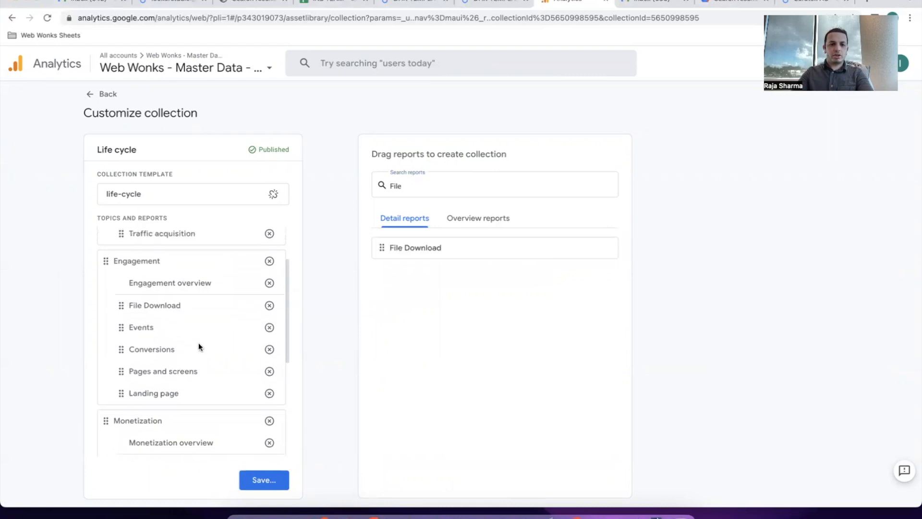
left_click_drag(120, 317, 131, 340)
scroll(171, 344, "down", 1)
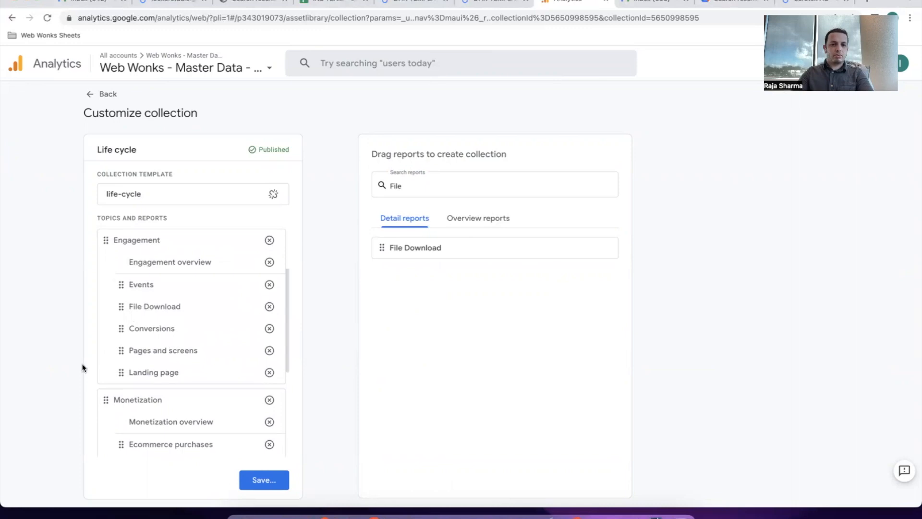
Save changes to the current Life cycle collection and return to the Library.
left_click(258, 479)
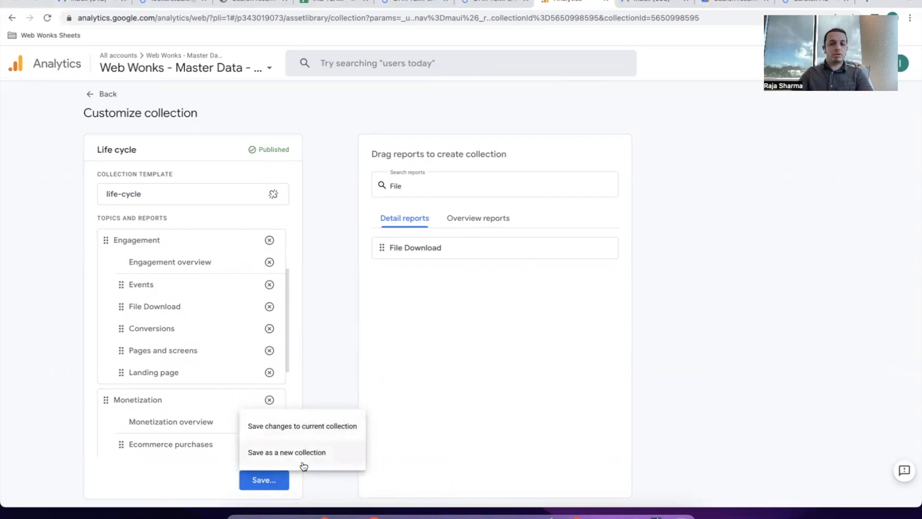
left_click(322, 427)
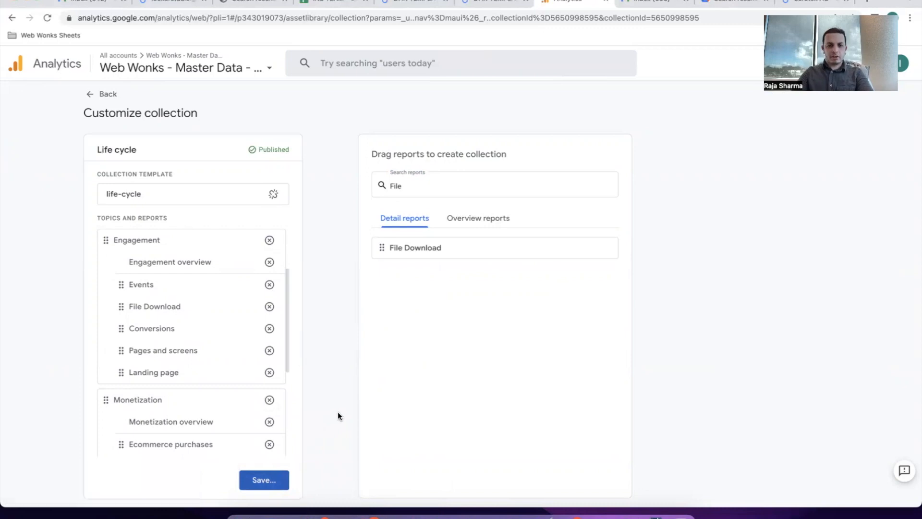
left_click(106, 98)
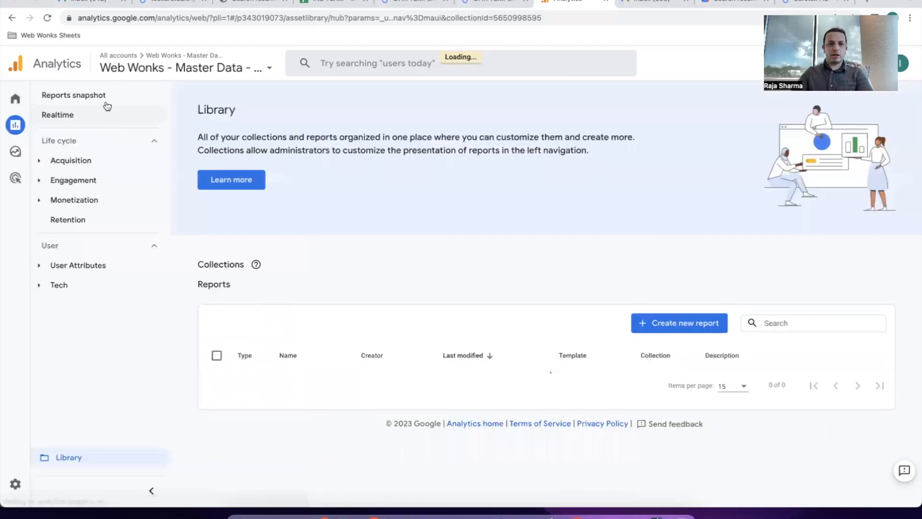
Open File Download under Engagement and review its 3,224 file names totalling 15,563,784 events.
left_click(80, 185)
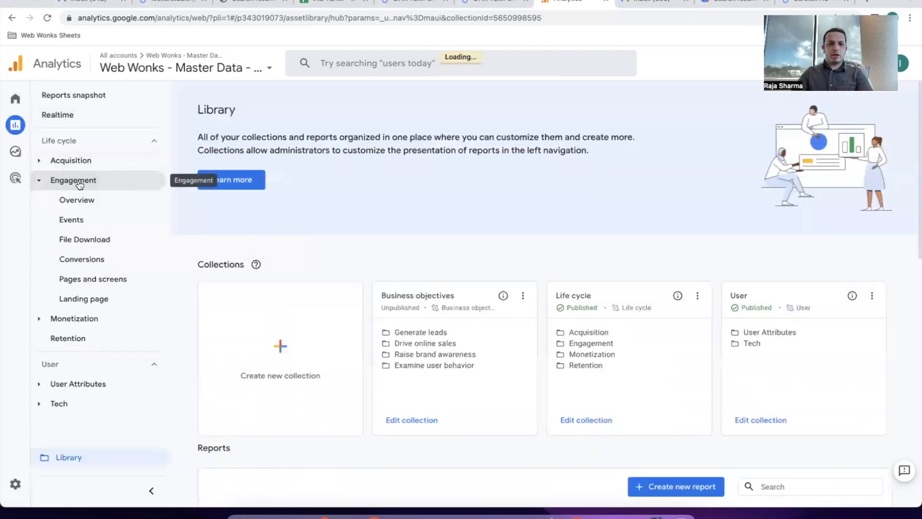
left_click(92, 247)
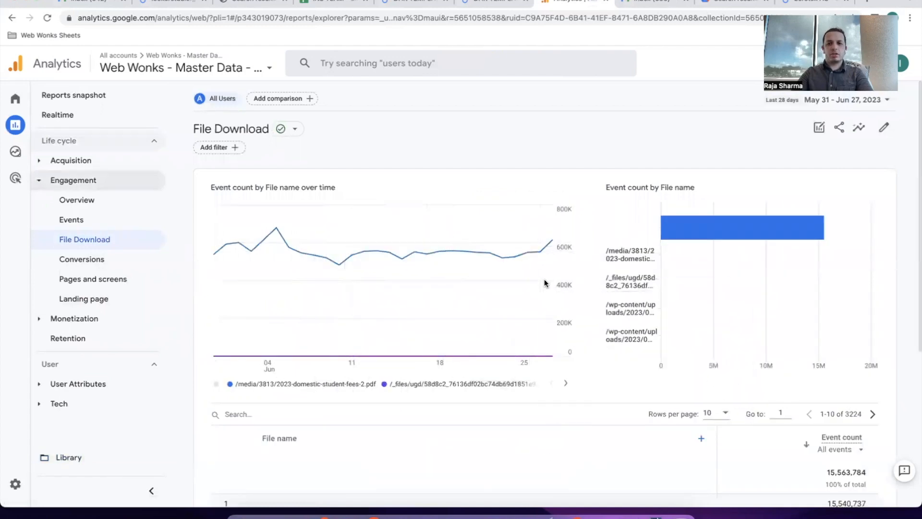
scroll(617, 331, "down", 4)
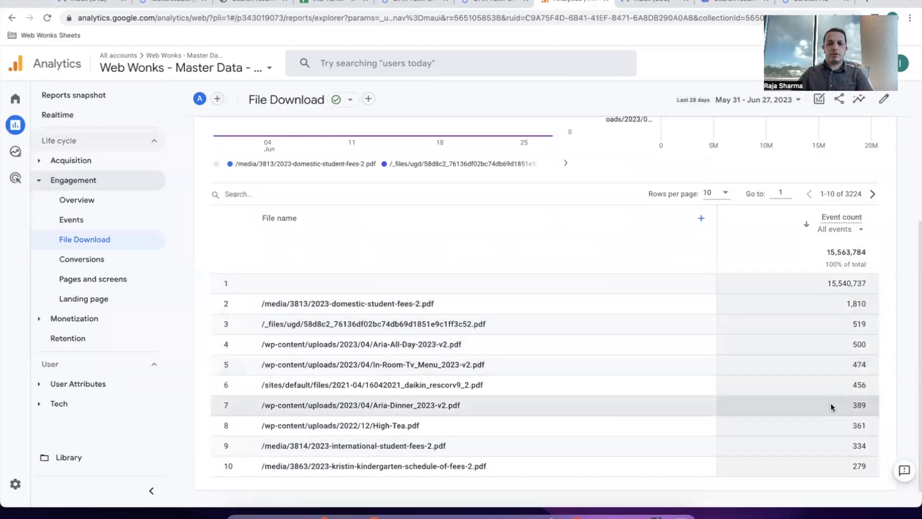
scroll(835, 409, "up", 1)
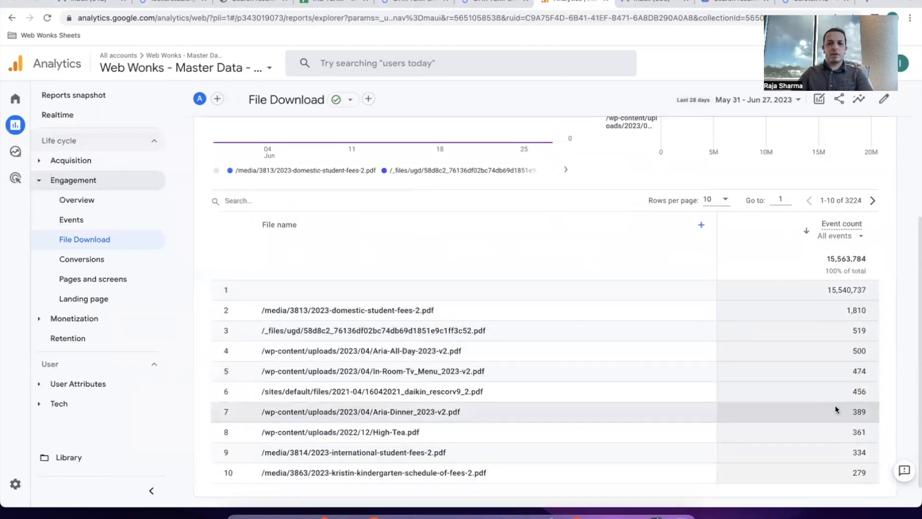